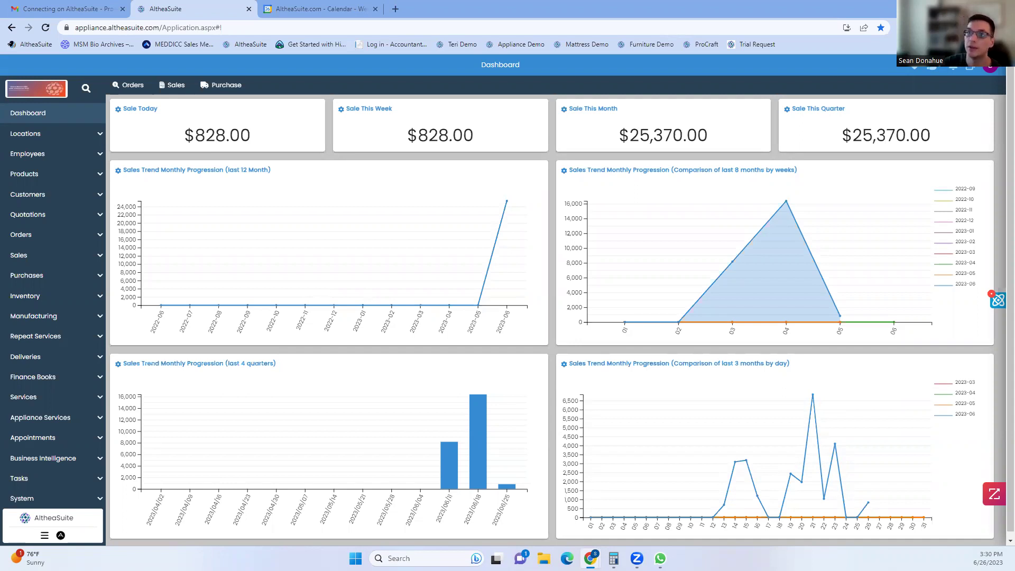
Step: Go to the Sales Invoices list from the left sidebar
{"action": "left_click", "coordinate": [95, 256]}
{"action": "left_click", "coordinate": [57, 278]}
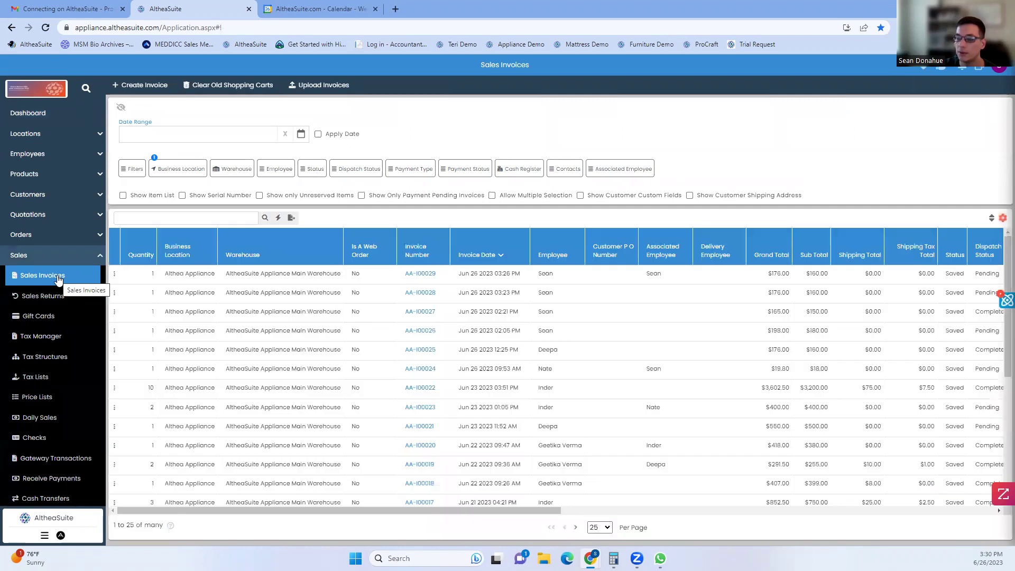
Step: Start a new sales invoice and make C00030 its customer
{"action": "left_click", "coordinate": [136, 85]}
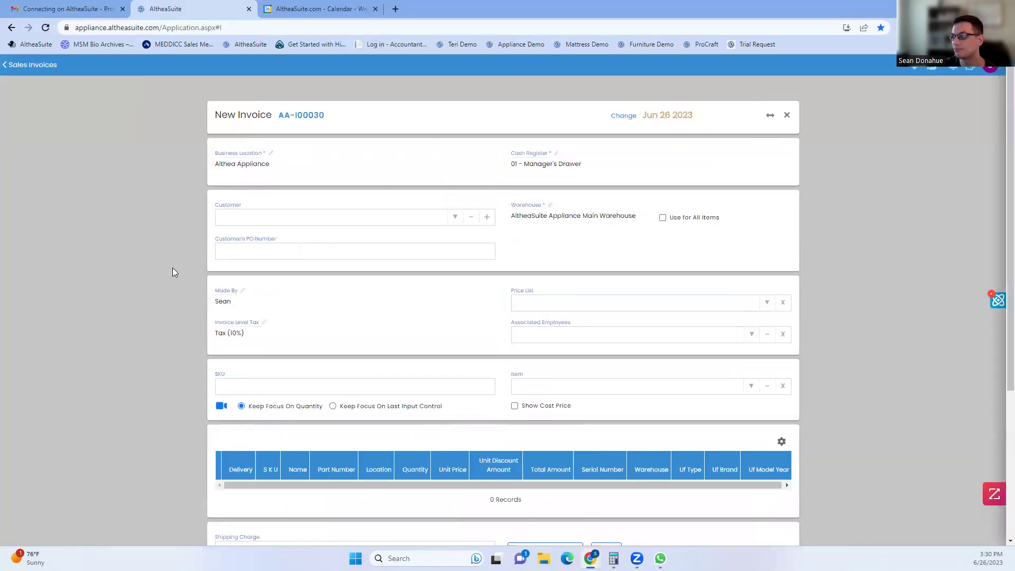
{"action": "scroll", "coordinate": [172, 271], "scroll_direction": "down", "scroll_amount": 1}
{"action": "left_click", "coordinate": [453, 164]}
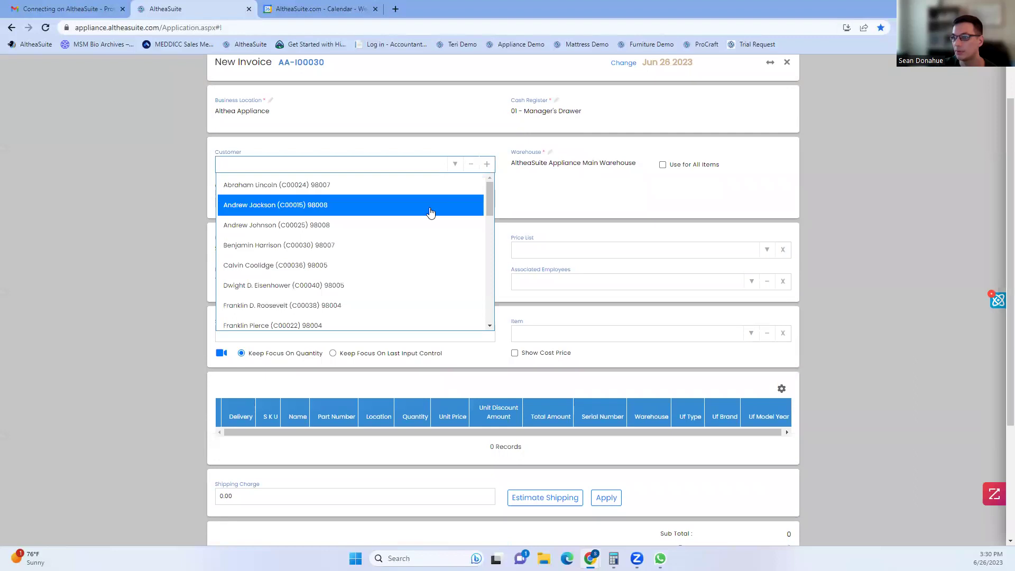
{"action": "left_click", "coordinate": [426, 244]}
{"action": "scroll", "coordinate": [178, 206], "scroll_direction": "down", "scroll_amount": 1}
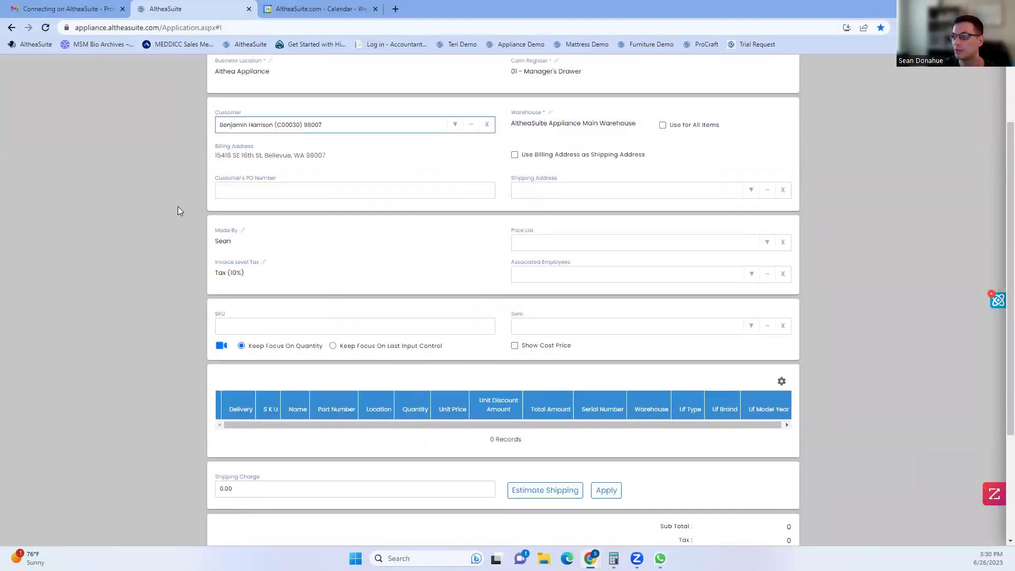
{"action": "scroll", "coordinate": [177, 207], "scroll_direction": "down", "scroll_amount": 1}
{"action": "scroll", "coordinate": [191, 201], "scroll_direction": "down", "scroll_amount": 1}
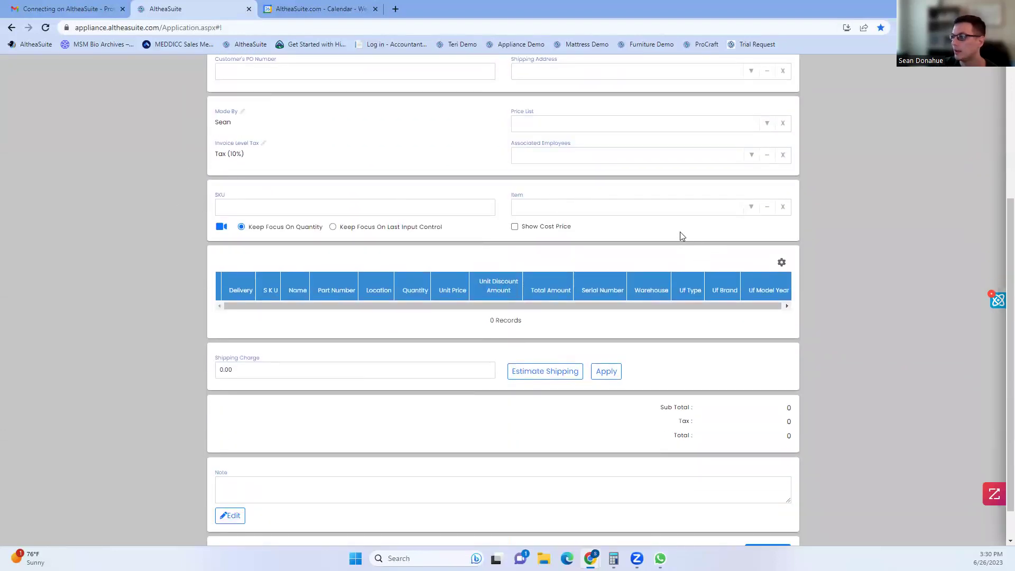
Step: Add the Samsung 1.1 Cu. Ft. countertop microwave for delivery, leaving its serial number blank
{"action": "left_click", "coordinate": [751, 208]}
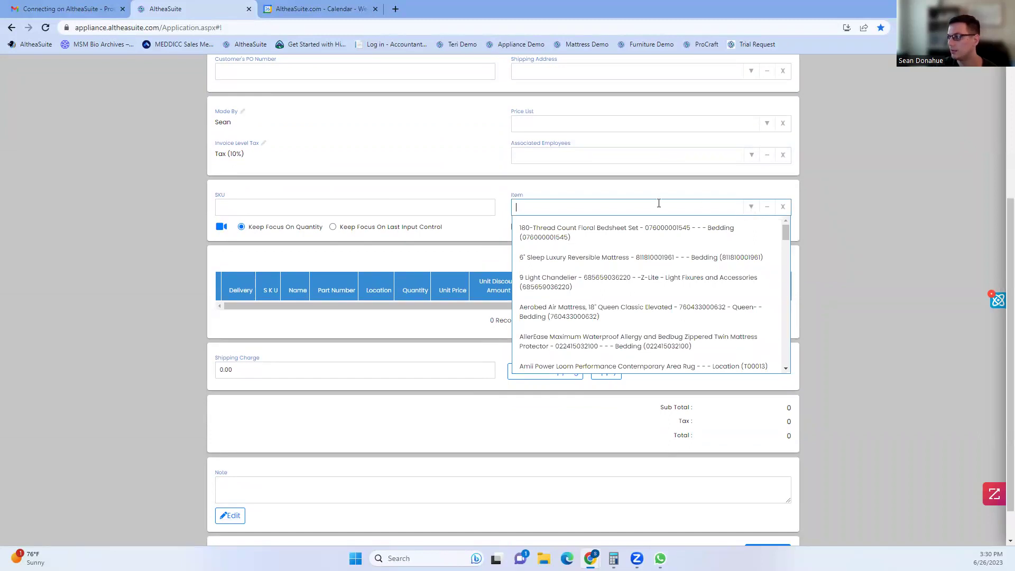
{"action": "type", "text": "sa"}
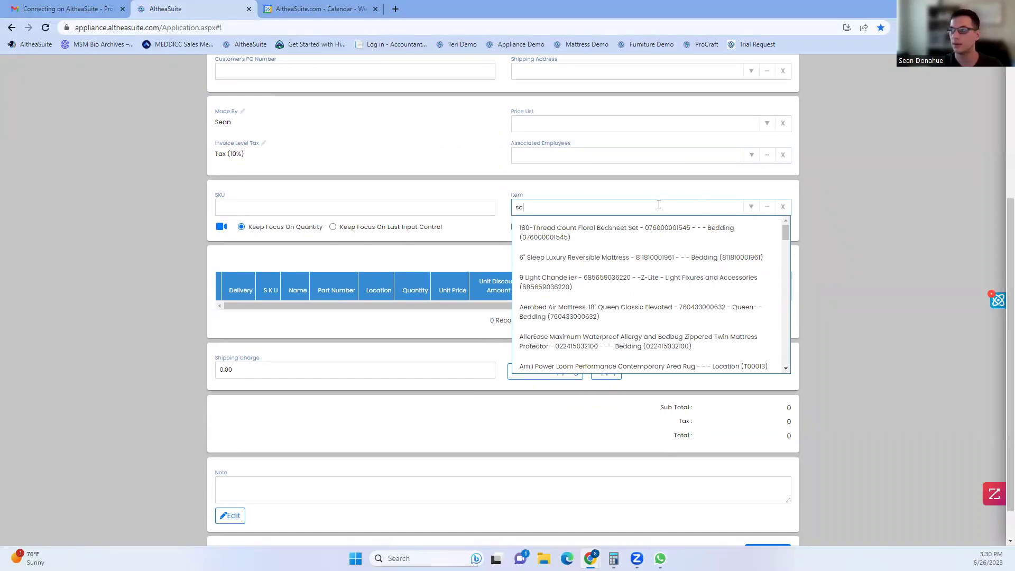
{"action": "type", "text": "msun"}
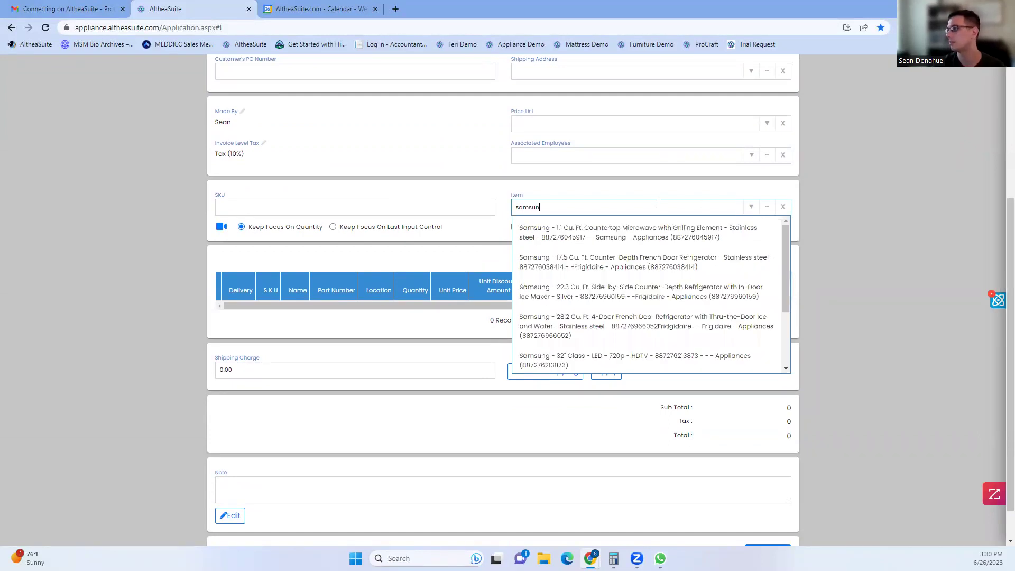
{"action": "type", "text": "g"}
{"action": "left_click", "coordinate": [631, 236]}
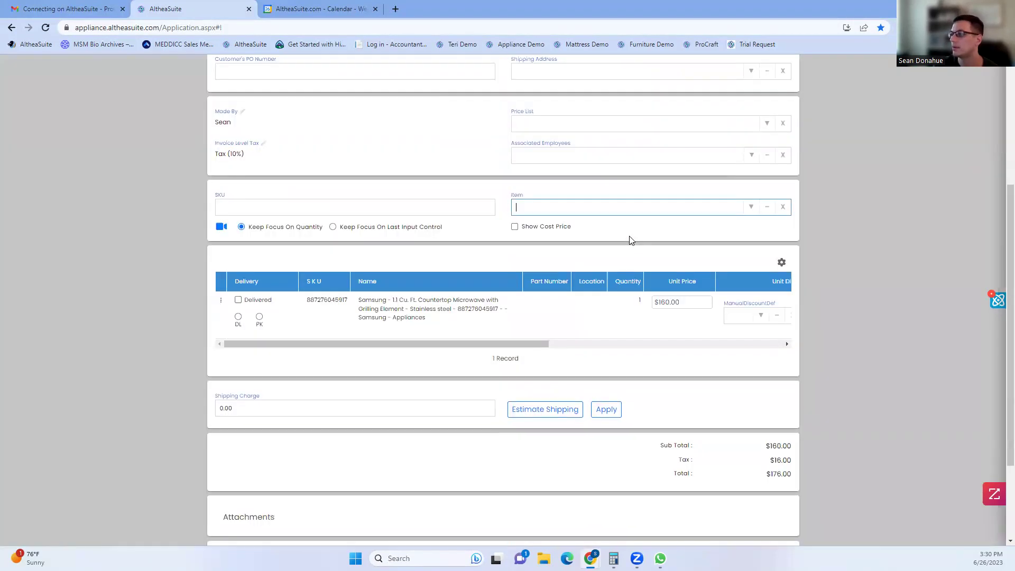
{"action": "left_click", "coordinate": [235, 321]}
{"action": "left_click_drag", "start_coordinate": [257, 346], "coordinate": [508, 355]}
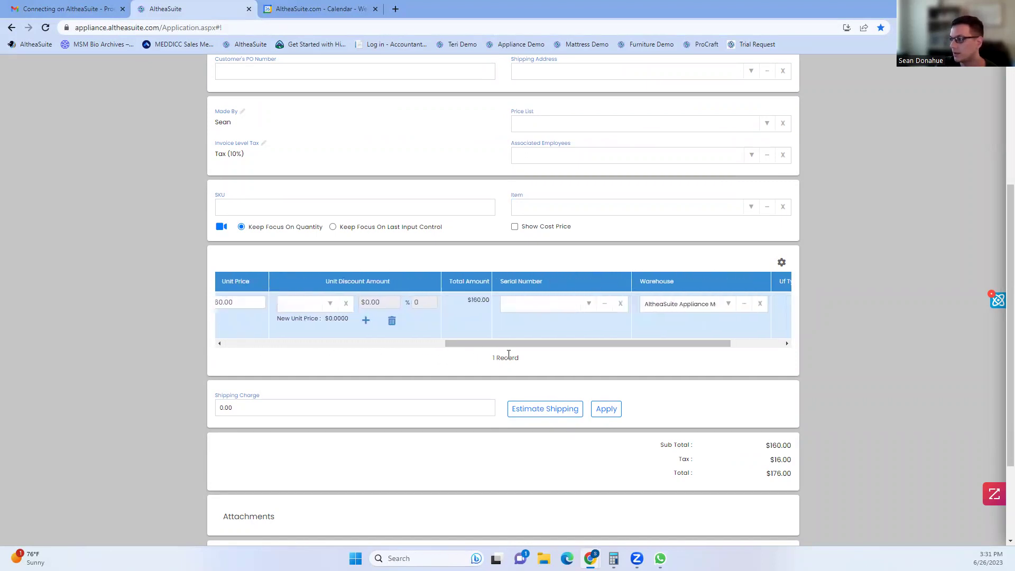
{"action": "left_click", "coordinate": [588, 301]}
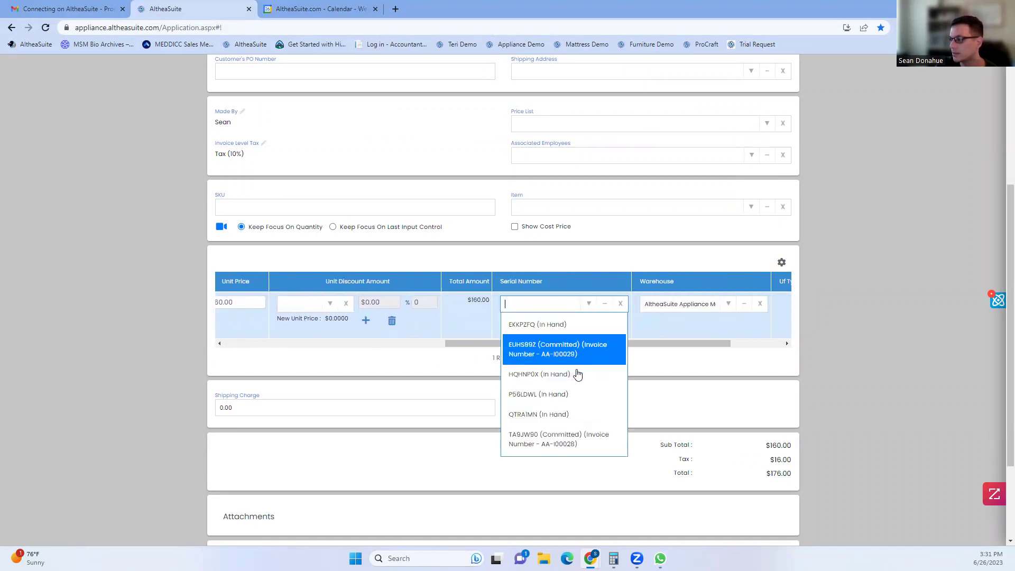
{"action": "left_click", "coordinate": [415, 368]}
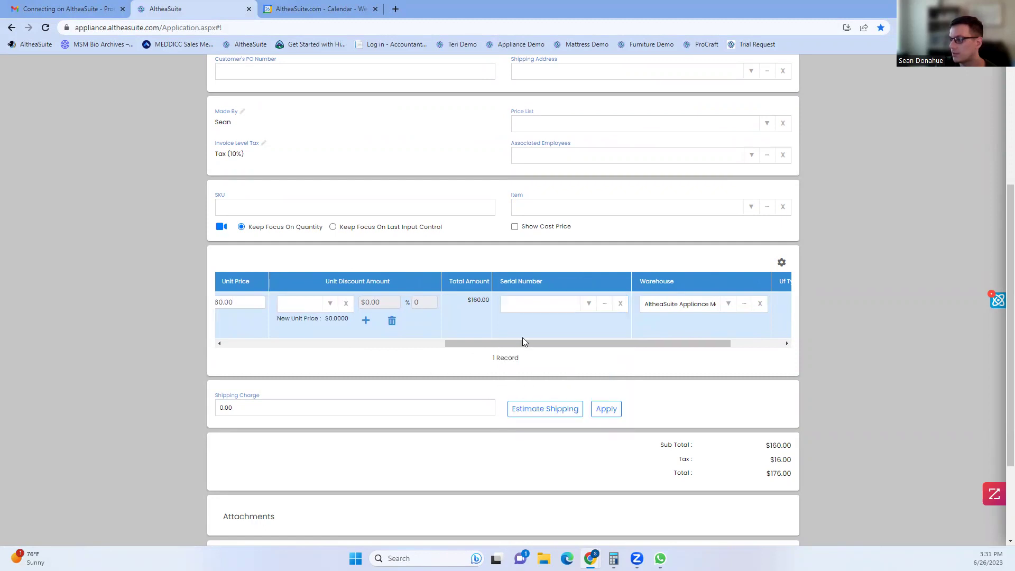
{"action": "left_click_drag", "start_coordinate": [527, 344], "coordinate": [268, 333]}
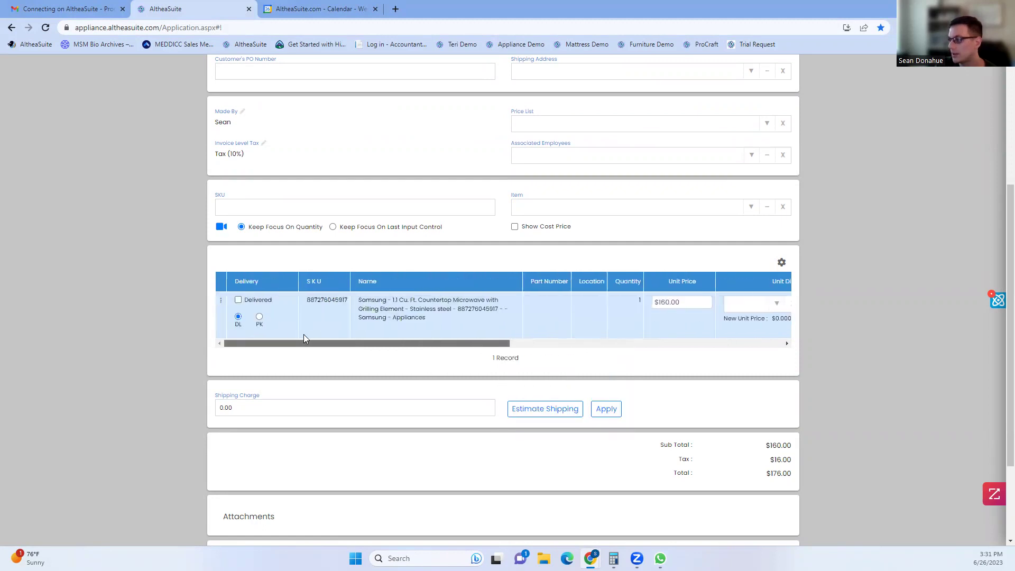
{"action": "scroll", "coordinate": [526, 334], "scroll_direction": "down", "scroll_amount": 3}
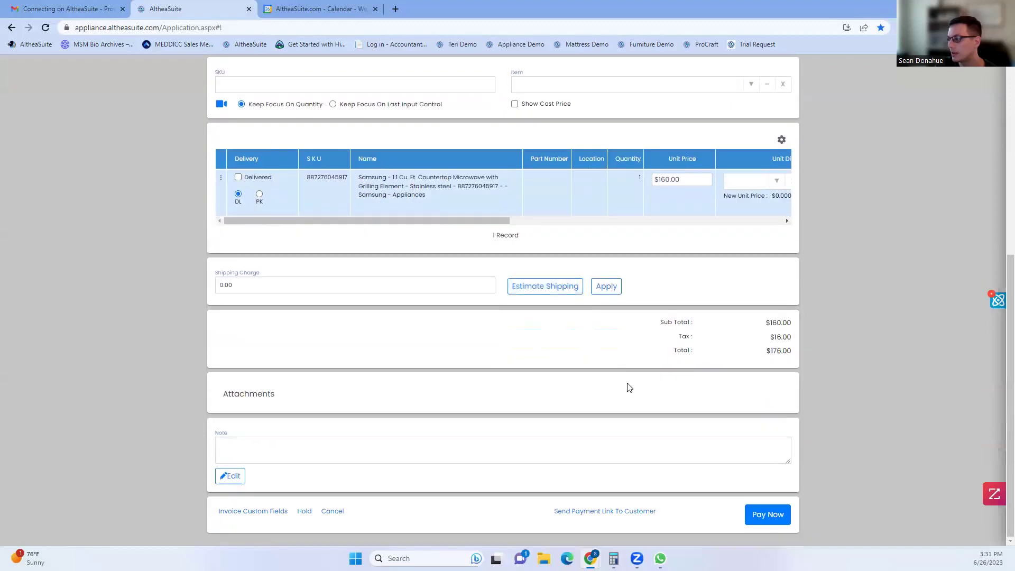
Step: Proceed to checkout with blank serial numbers and begin signing on this device, agreeing to the terms
{"action": "left_click", "coordinate": [781, 515]}
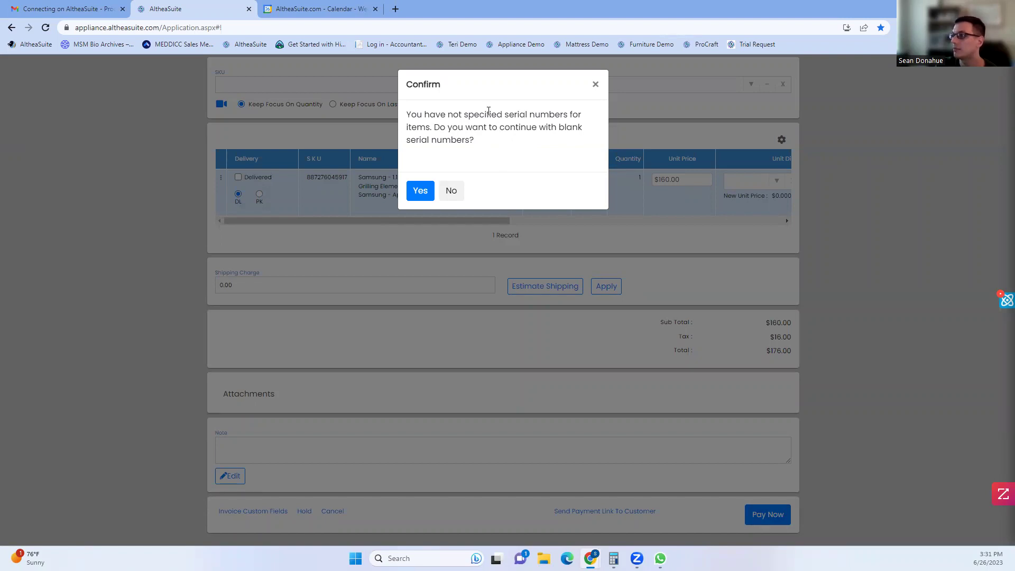
{"action": "left_click", "coordinate": [419, 191]}
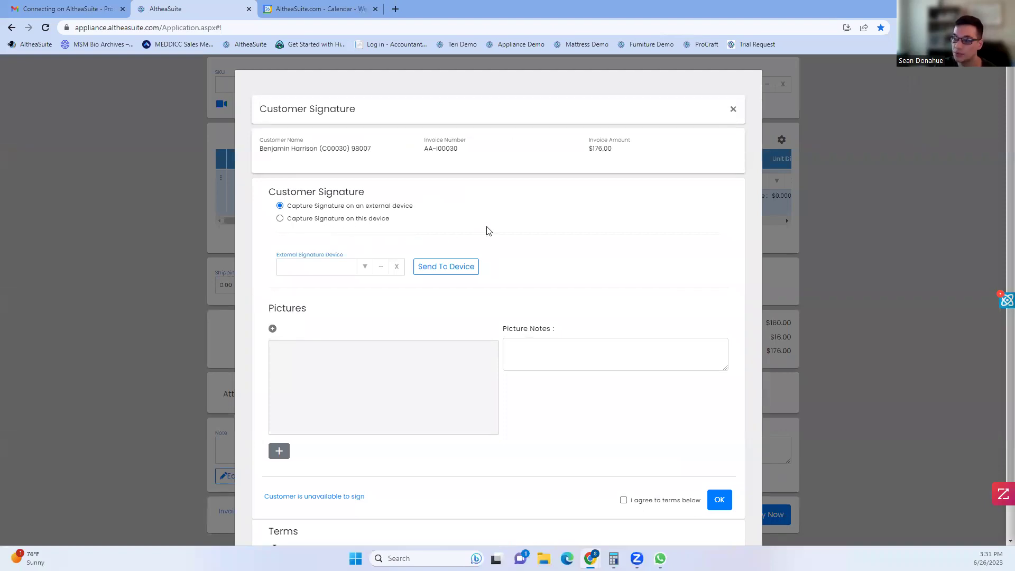
{"action": "scroll", "coordinate": [486, 229], "scroll_direction": "down", "scroll_amount": 2}
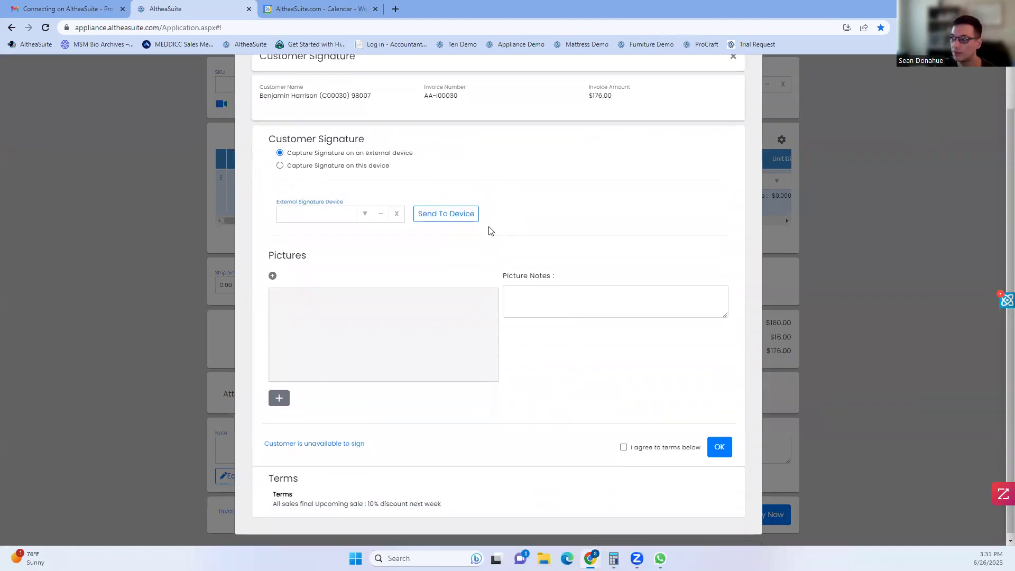
{"action": "left_click", "coordinate": [279, 166]}
{"action": "left_click", "coordinate": [279, 198]}
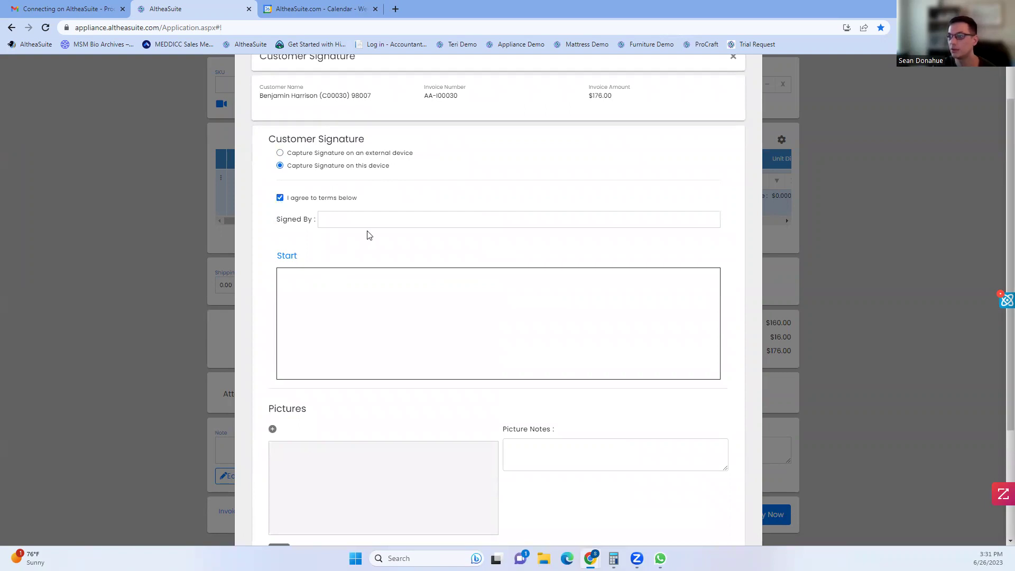
Step: Enter the signer name Sean, draw and accept the signature, then continue to payment
{"action": "left_click", "coordinate": [348, 218]}
{"action": "type", "text": "Sea"}
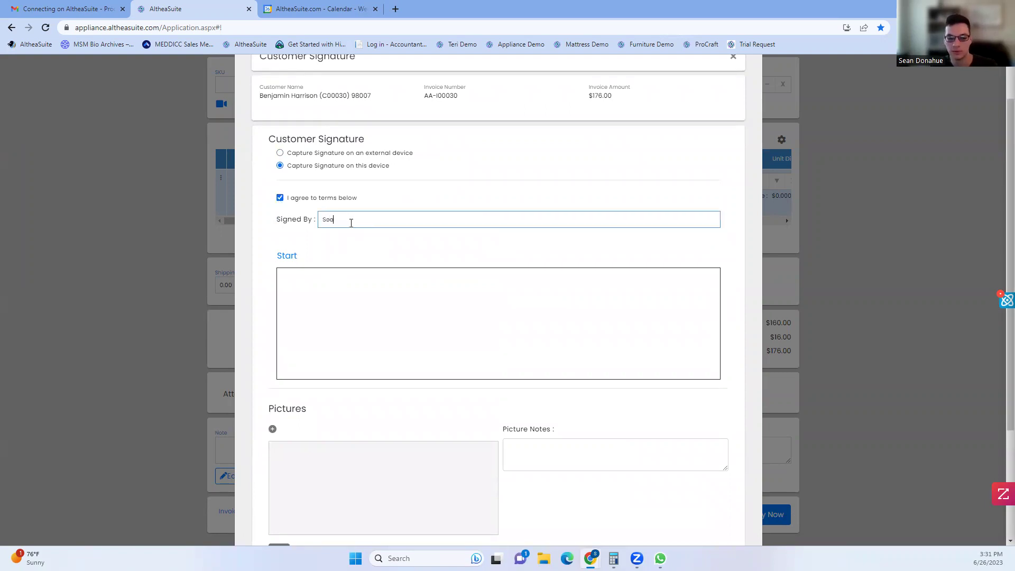
{"action": "type", "text": "n"}
{"action": "mouse_move", "coordinate": [351, 291]}
{"action": "left_mouse_down"}
{"action": "mouse_move", "coordinate": [516, 371]}
{"action": "mouse_move", "coordinate": [717, 353]}
{"action": "left_mouse_up"}
{"action": "left_click", "coordinate": [698, 256]}
{"action": "scroll", "coordinate": [721, 429], "scroll_direction": "down", "scroll_amount": 2}
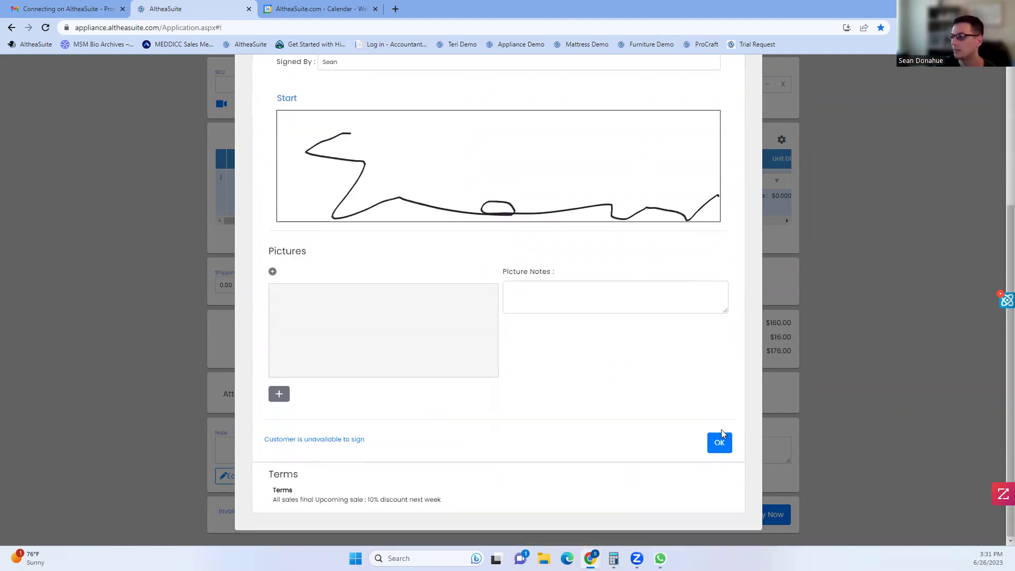
{"action": "left_click", "coordinate": [720, 444]}
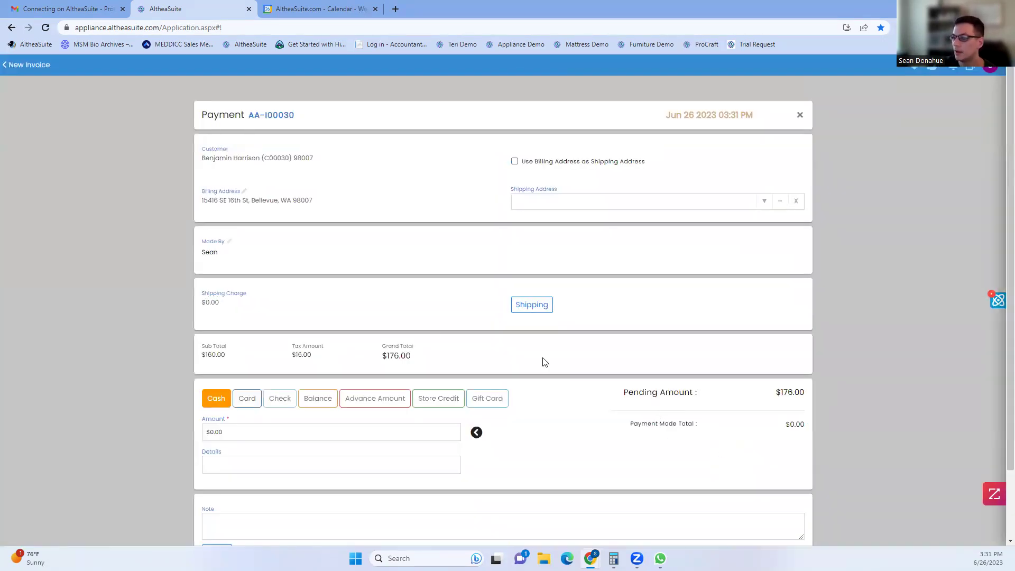
{"action": "scroll", "coordinate": [531, 351], "scroll_direction": "down", "scroll_amount": 1}
Step: Pay the full $176.00 in cash and save invoice AA-I00030
{"action": "left_click", "coordinate": [475, 351]}
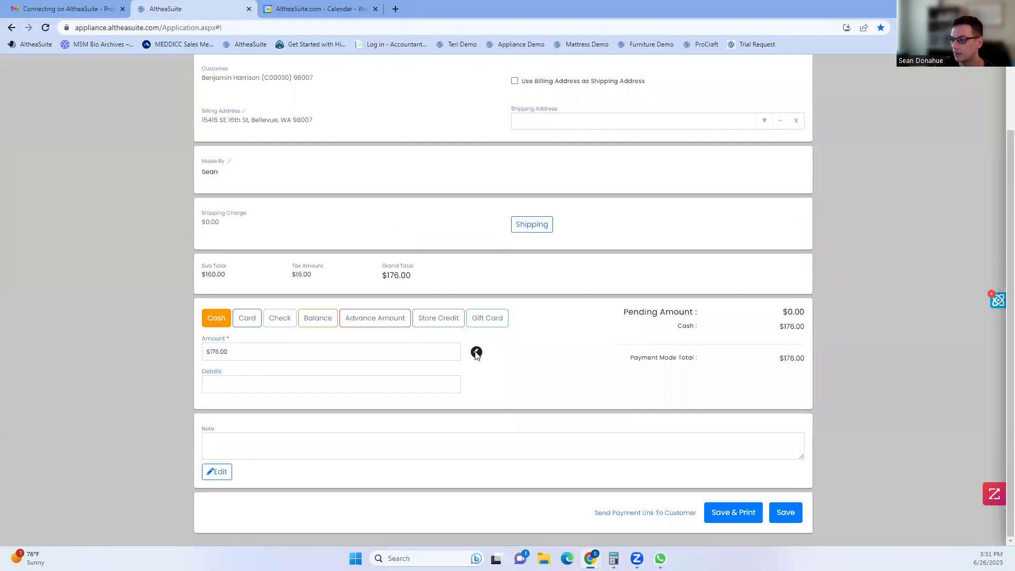
{"action": "left_click", "coordinate": [783, 513]}
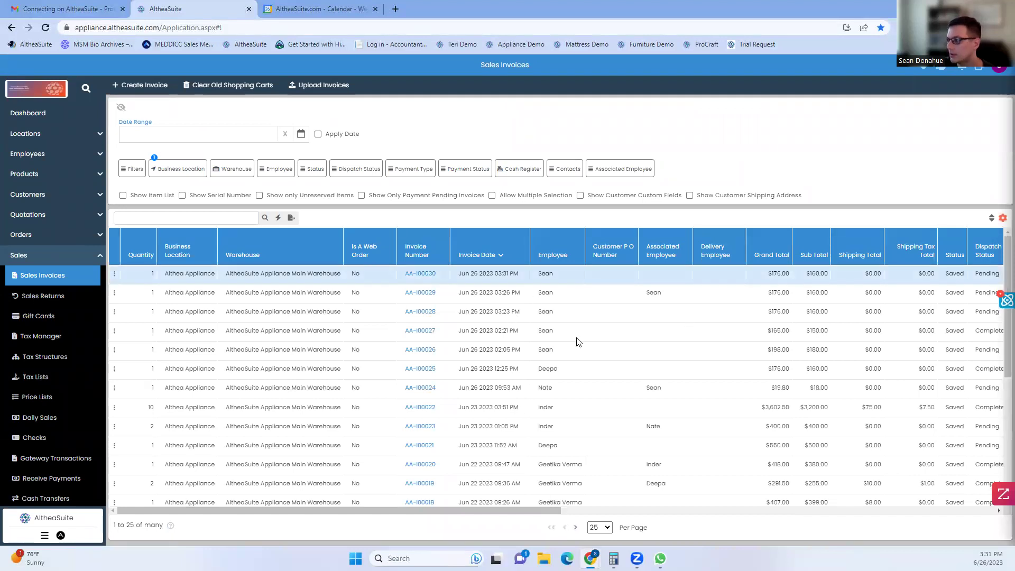
{"action": "left_click_drag", "start_coordinate": [539, 508], "coordinate": [711, 385]}
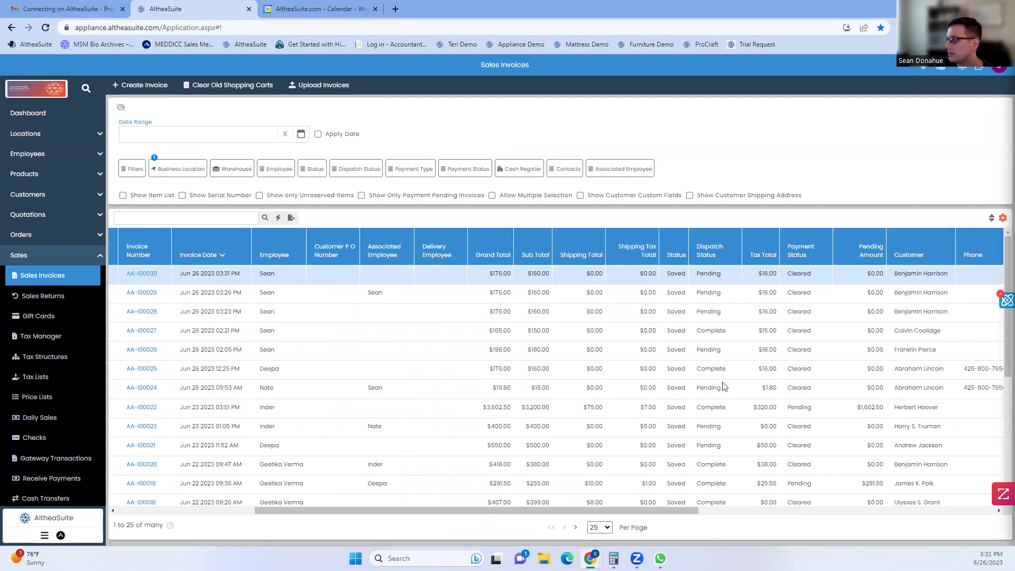
{"action": "mouse_move", "coordinate": [663, 509]}
{"action": "left_mouse_down"}
{"action": "mouse_move", "coordinate": [768, 516]}
{"action": "mouse_move", "coordinate": [351, 510]}
{"action": "left_mouse_up"}
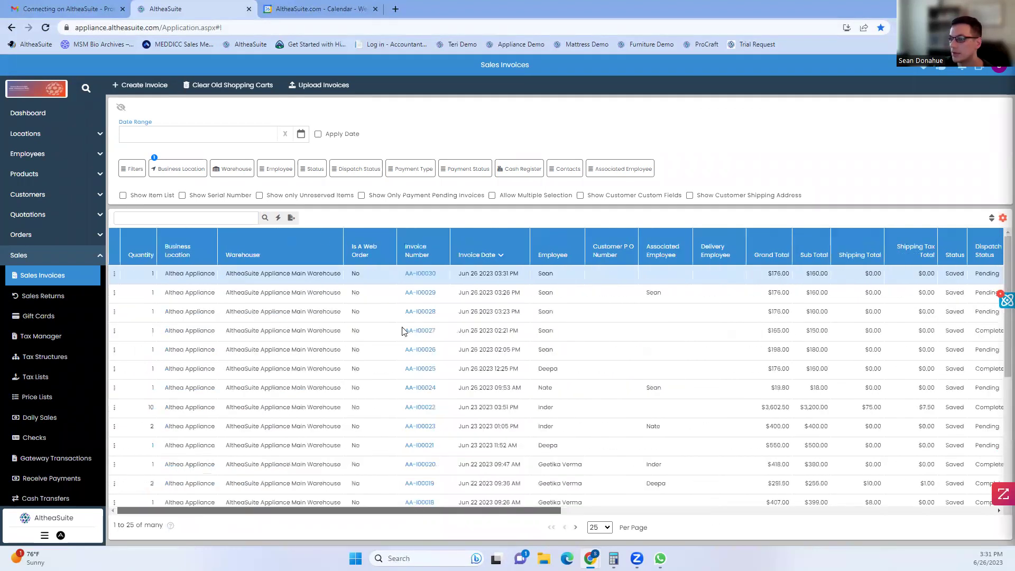
Step: Start Reserve Inventory for invoice AA-I00030 and bring up the microwave line's actions
{"action": "left_click", "coordinate": [114, 274]}
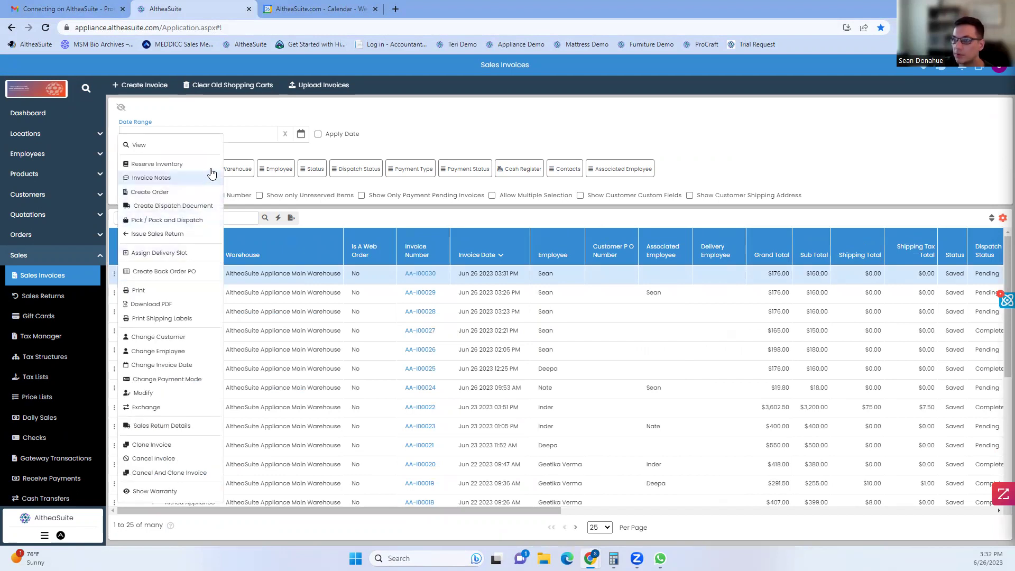
{"action": "left_click", "coordinate": [157, 163]}
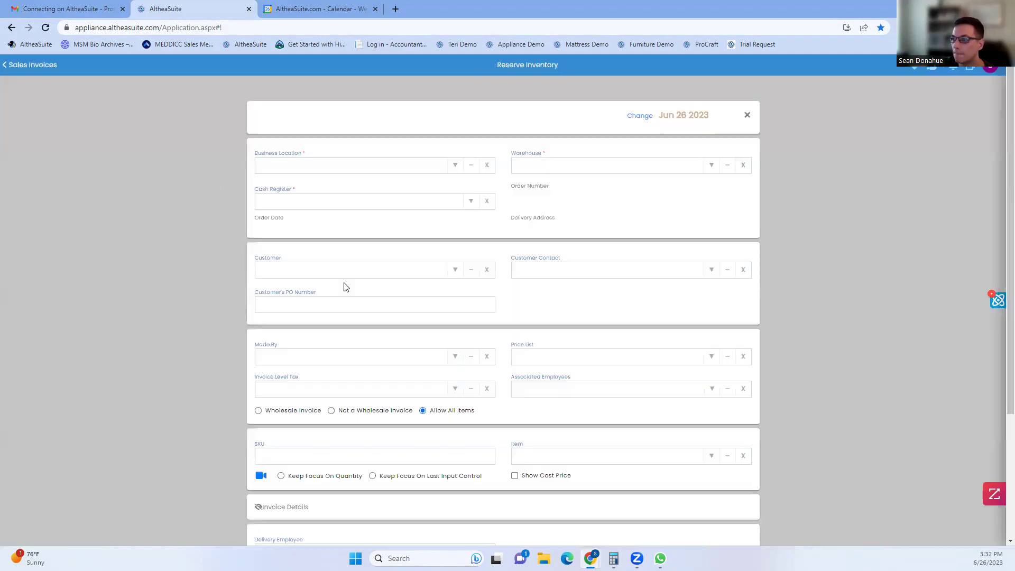
{"action": "scroll", "coordinate": [412, 277], "scroll_direction": "down", "scroll_amount": 1}
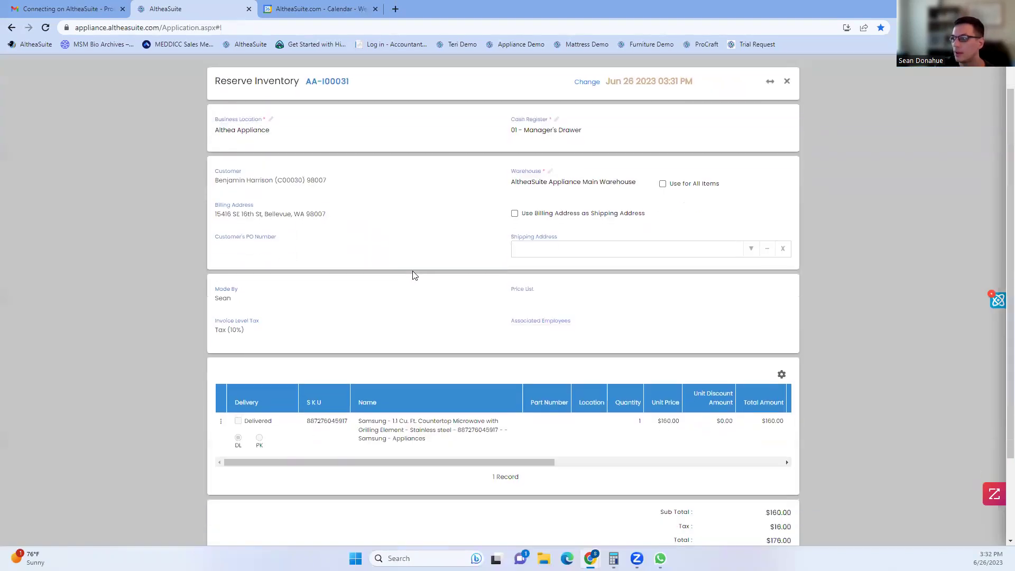
{"action": "scroll", "coordinate": [410, 277], "scroll_direction": "down", "scroll_amount": 1}
{"action": "scroll", "coordinate": [410, 277], "scroll_direction": "down", "scroll_amount": 1}
{"action": "left_click", "coordinate": [222, 351]}
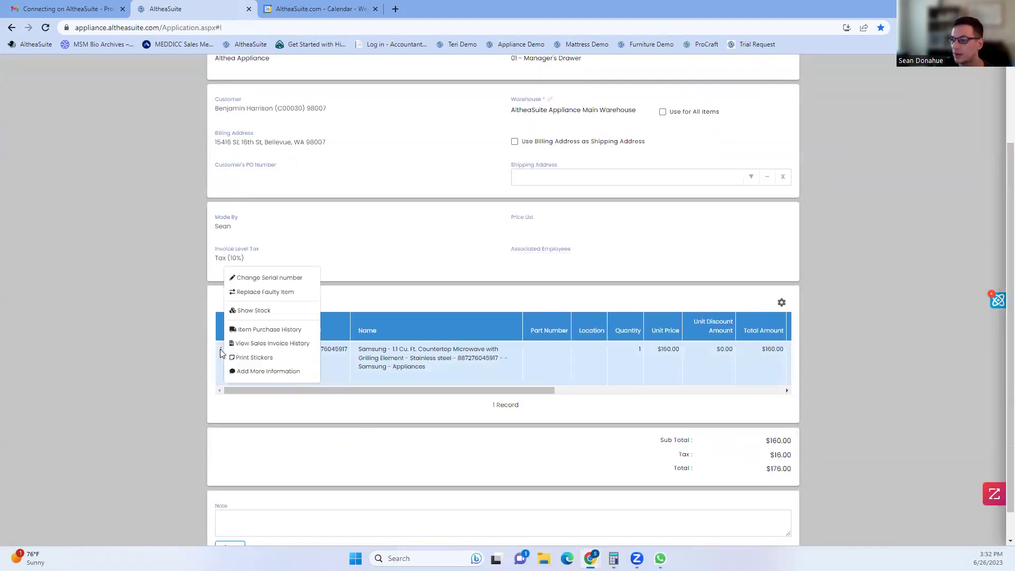
Step: Change the microwave's serial number to the in-hand QTRAIMN and apply it
{"action": "left_click", "coordinate": [282, 279]}
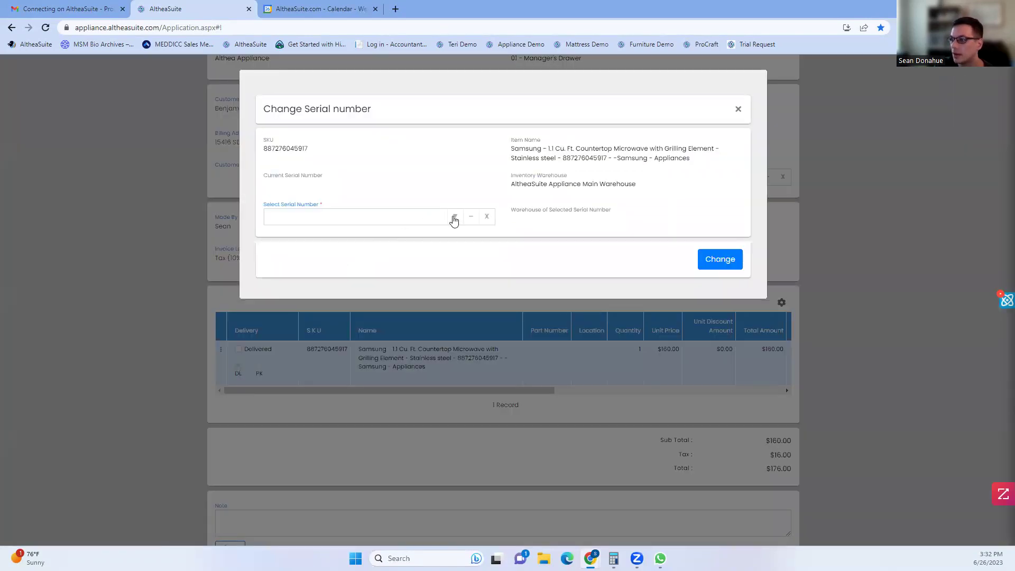
{"action": "left_click", "coordinate": [455, 223]}
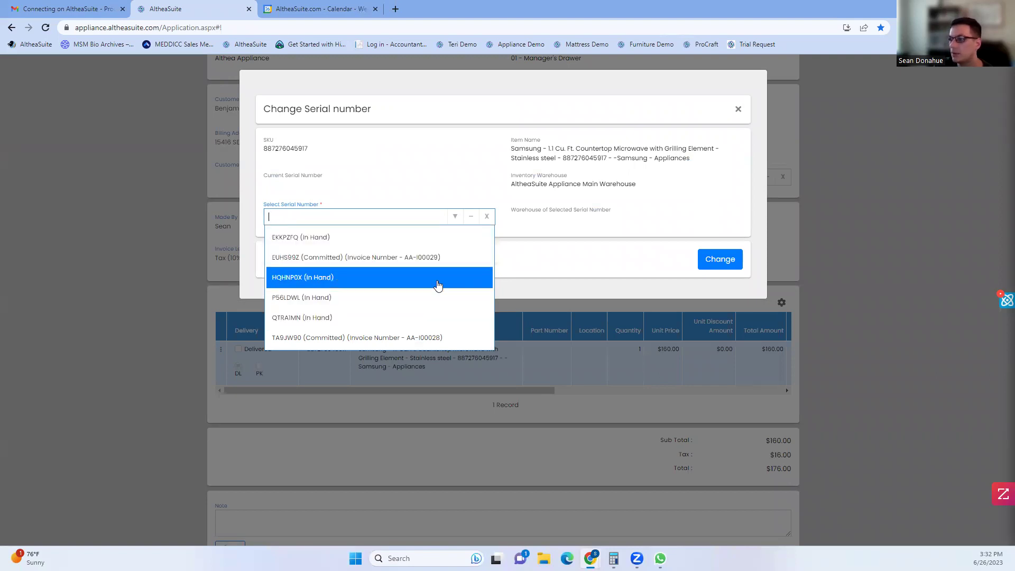
{"action": "left_click", "coordinate": [371, 317]}
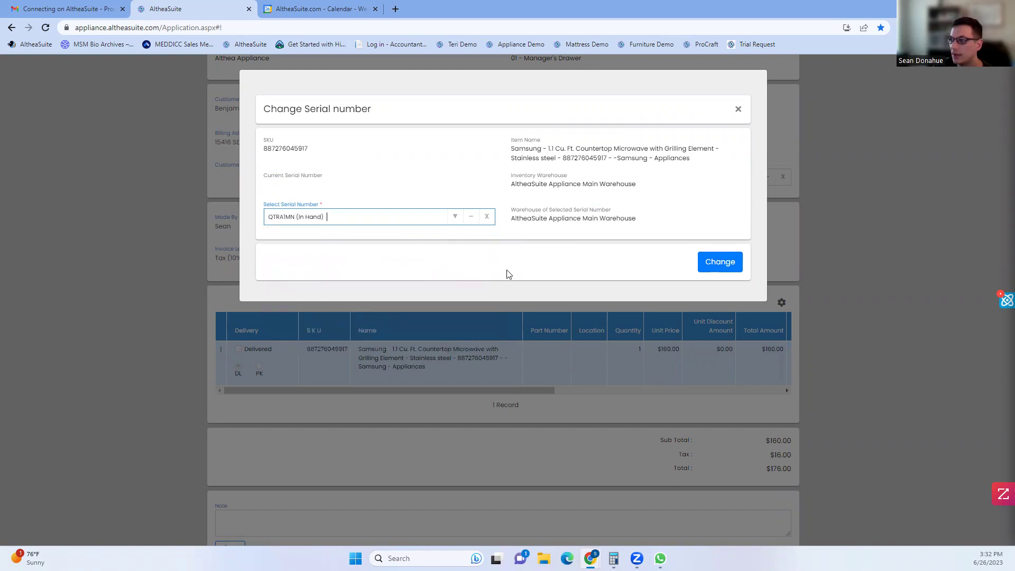
{"action": "left_click", "coordinate": [716, 265]}
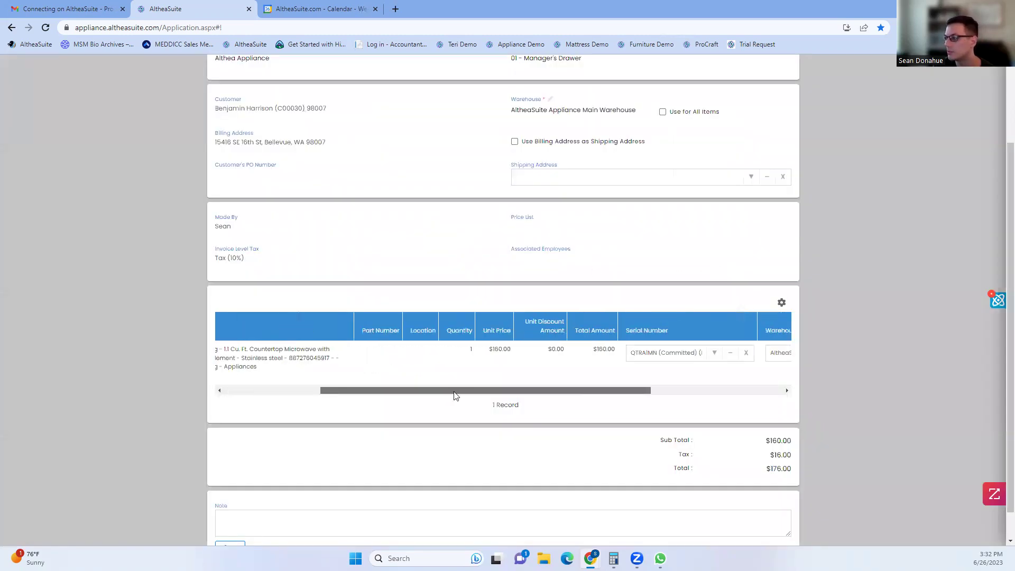
{"action": "mouse_move", "coordinate": [329, 390]}
{"action": "left_mouse_down"}
{"action": "mouse_move", "coordinate": [504, 389]}
{"action": "mouse_move", "coordinate": [247, 380]}
{"action": "left_mouse_up"}
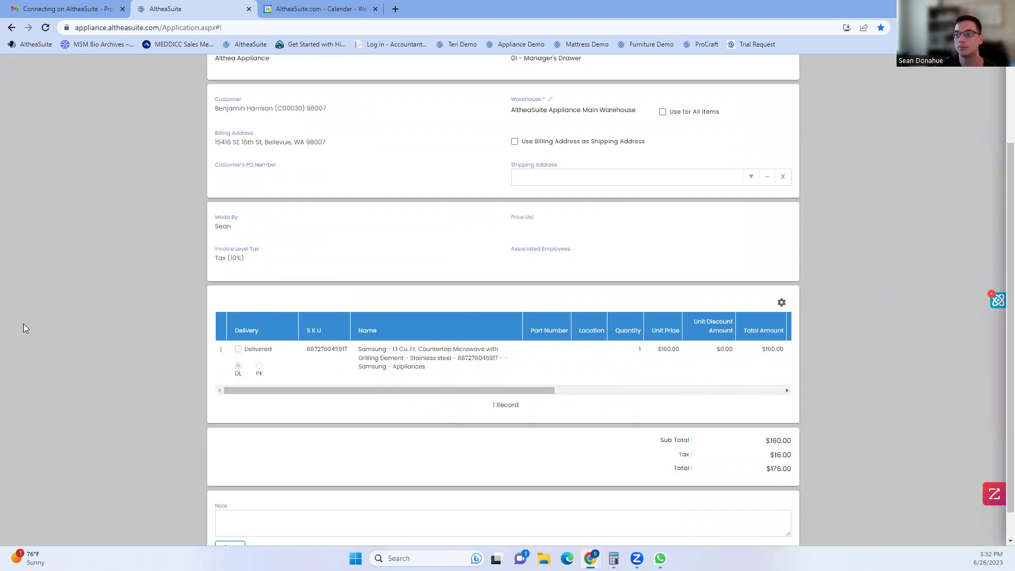